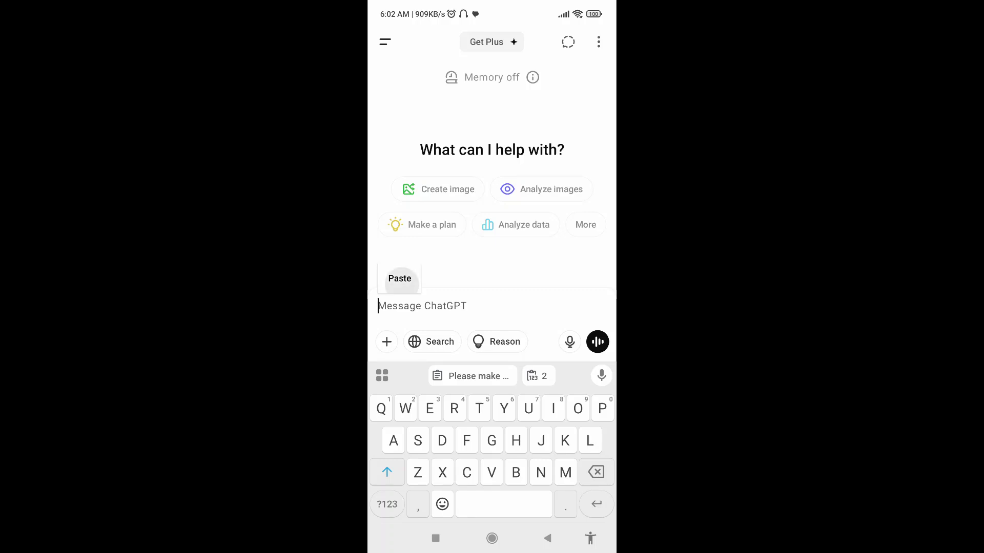
Paste the copied FM transmitter circuit prompt and submit it to generate the schematic.
{"action": "left_click", "coordinate": [470, 376]}
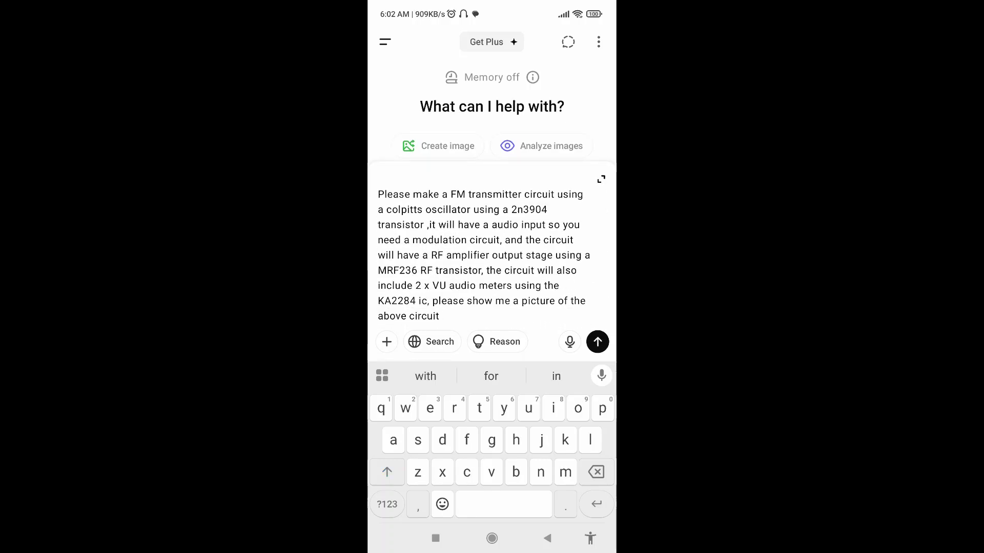
{"action": "left_click", "coordinate": [597, 341]}
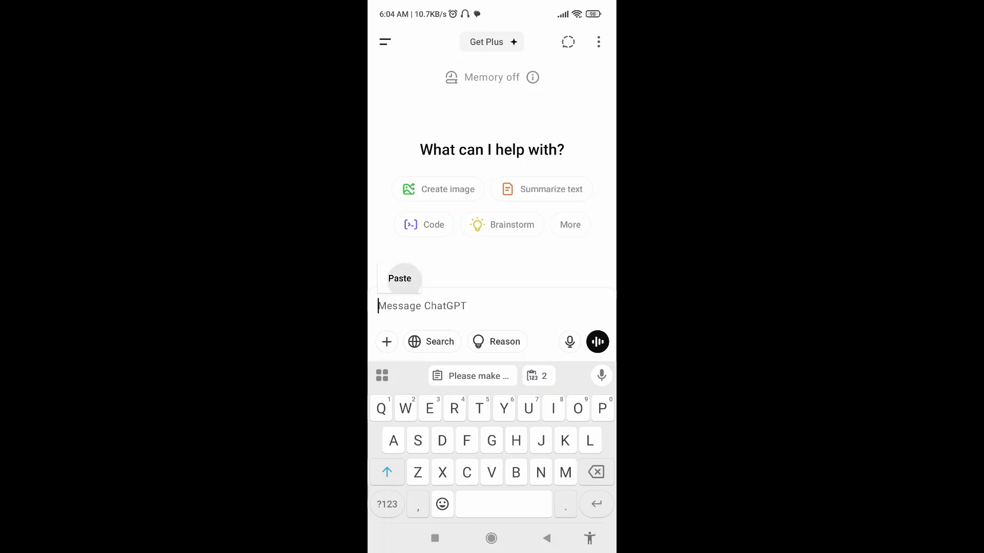
Paste and submit the UHF MAX1472 audio transmitter prompt, following the reply as it generates.
{"action": "left_click", "coordinate": [473, 376]}
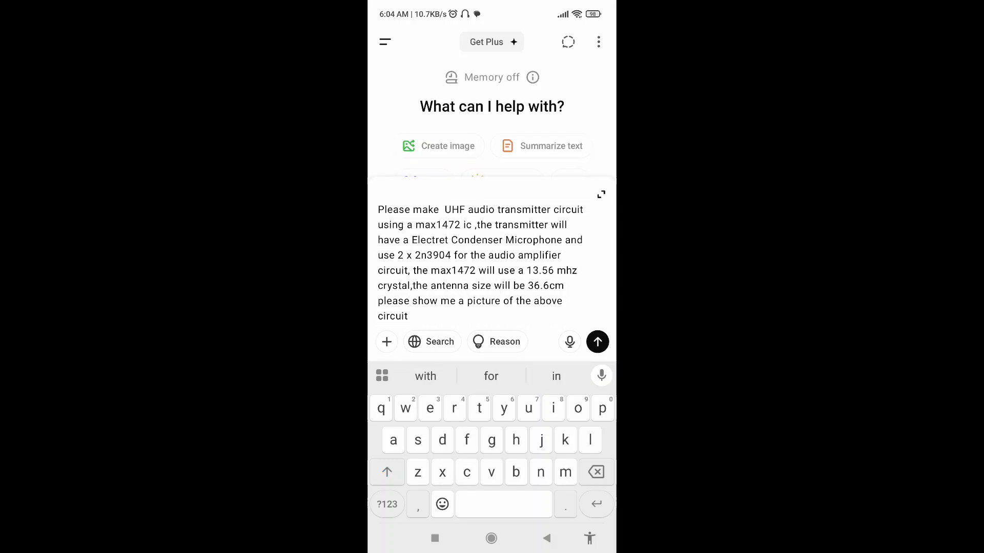
{"action": "left_click", "coordinate": [597, 342]}
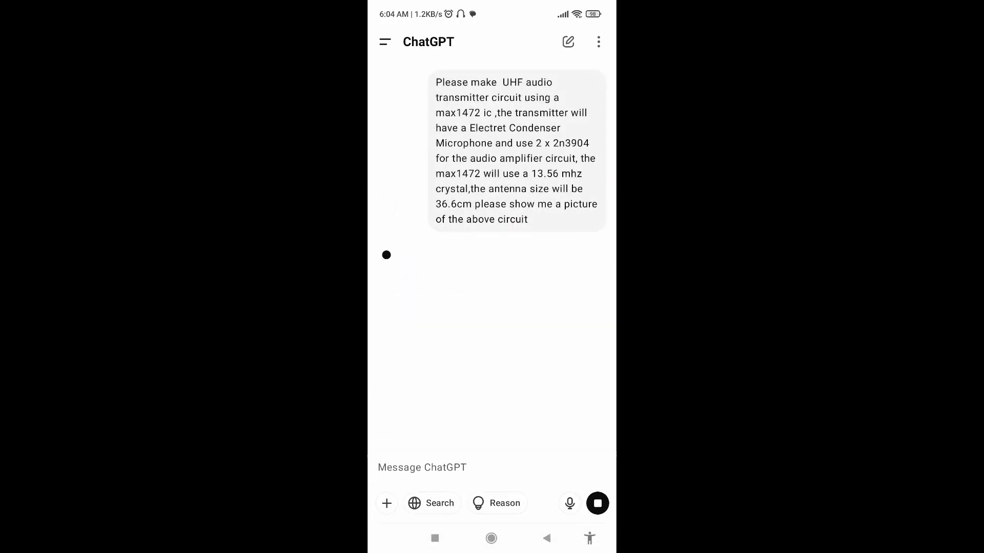
{"action": "left_click", "coordinate": [492, 427]}
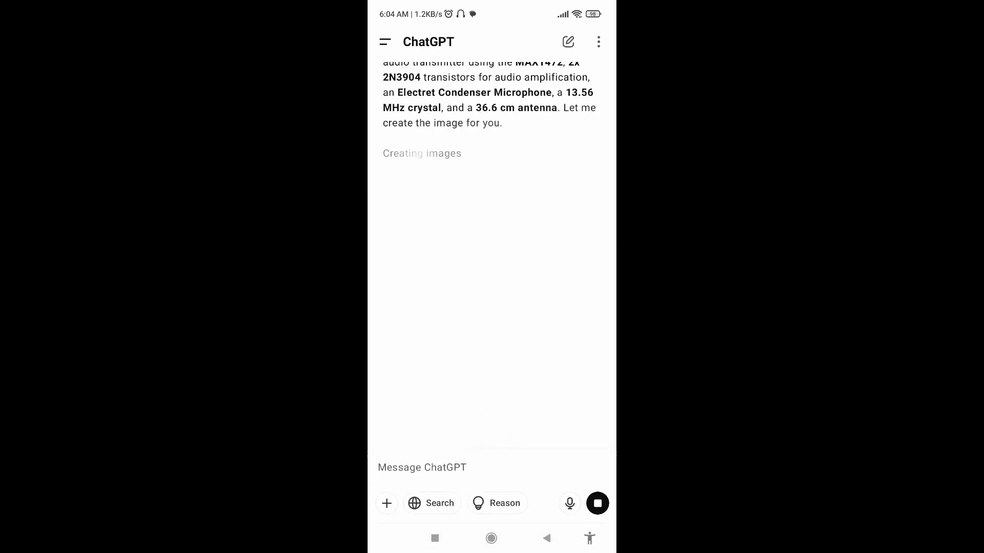